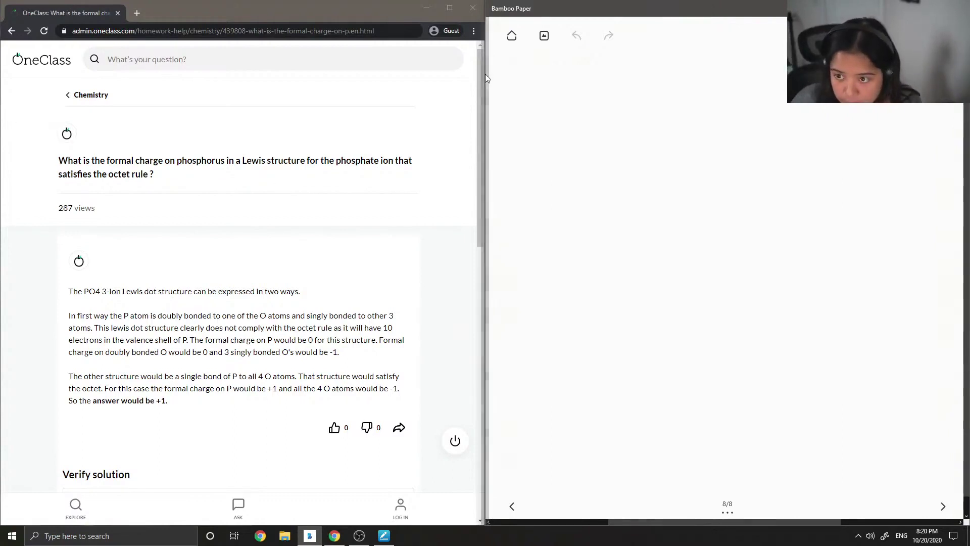
Step: Circle the 7, write 'Phosphate Ion (PO4 3-):' beneath it, and begin with O=P
click(513, 81)
mouse_move(518, 61)
mouse_down()
mouse_move(496, 67)
mouse_move(507, 90)
mouse_move(521, 63)
mouse_up()
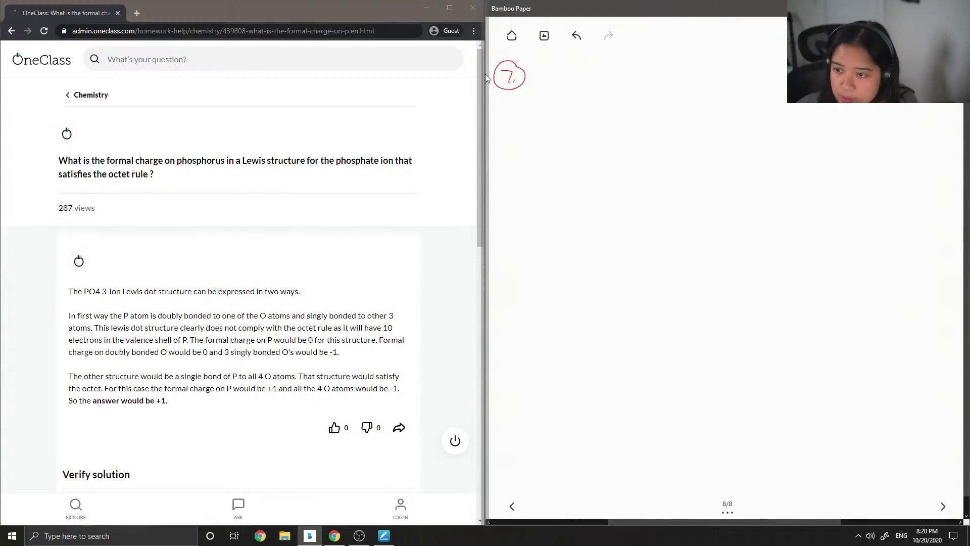
click(510, 105)
mouse_move(510, 106)
mouse_down()
mouse_move(509, 124)
mouse_move(510, 115)
mouse_move(545, 123)
mouse_move(617, 105)
mouse_move(610, 120)
mouse_move(629, 120)
mouse_up()
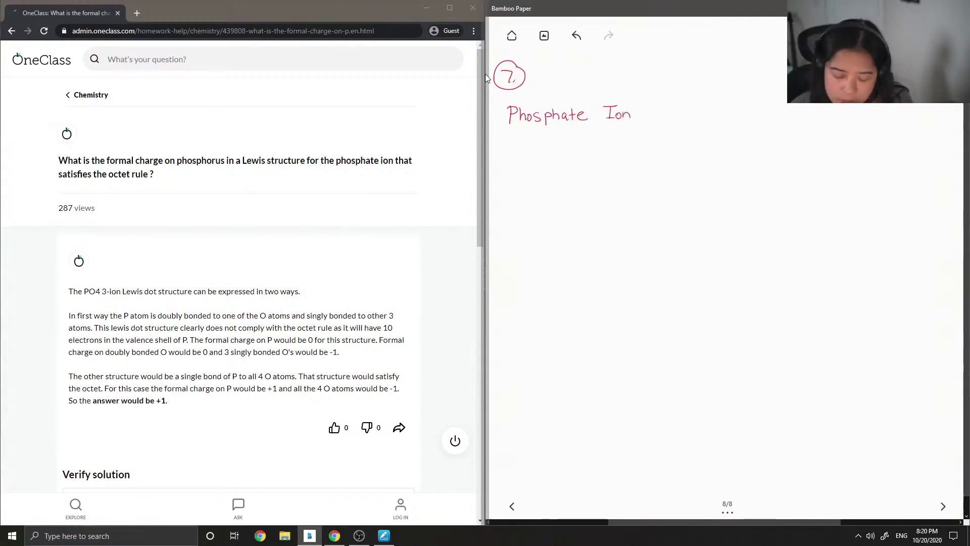
mouse_move(545, 131)
mouse_down()
mouse_move(544, 146)
mouse_move(564, 133)
mouse_move(575, 147)
mouse_move(591, 132)
mouse_move(581, 152)
mouse_up()
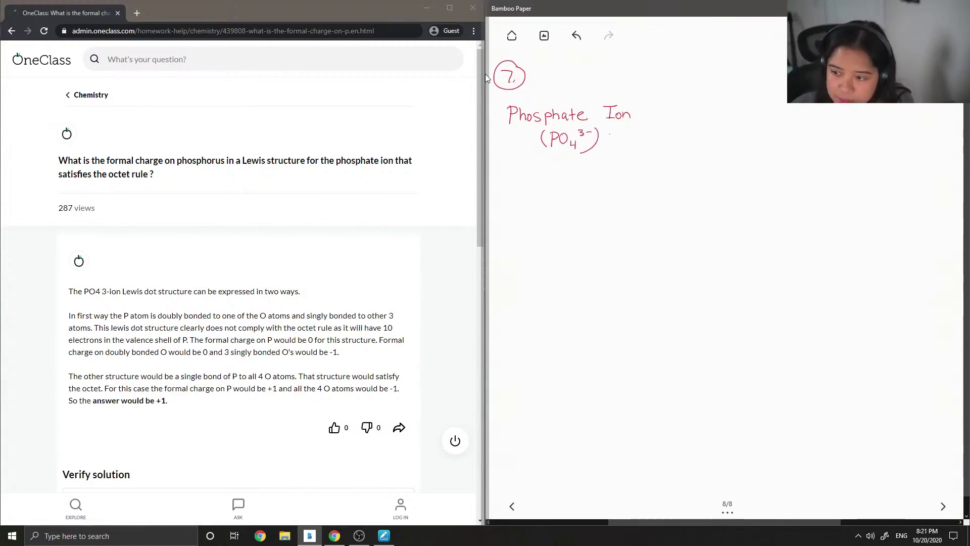
click(607, 148)
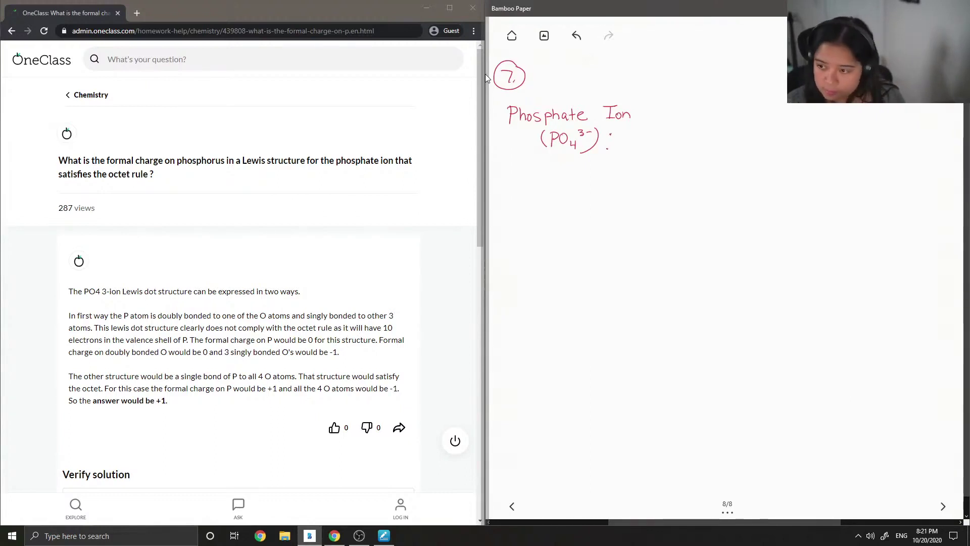
mouse_move(675, 122)
mouse_down()
mouse_move(676, 139)
mouse_move(678, 95)
mouse_up()
click(675, 116)
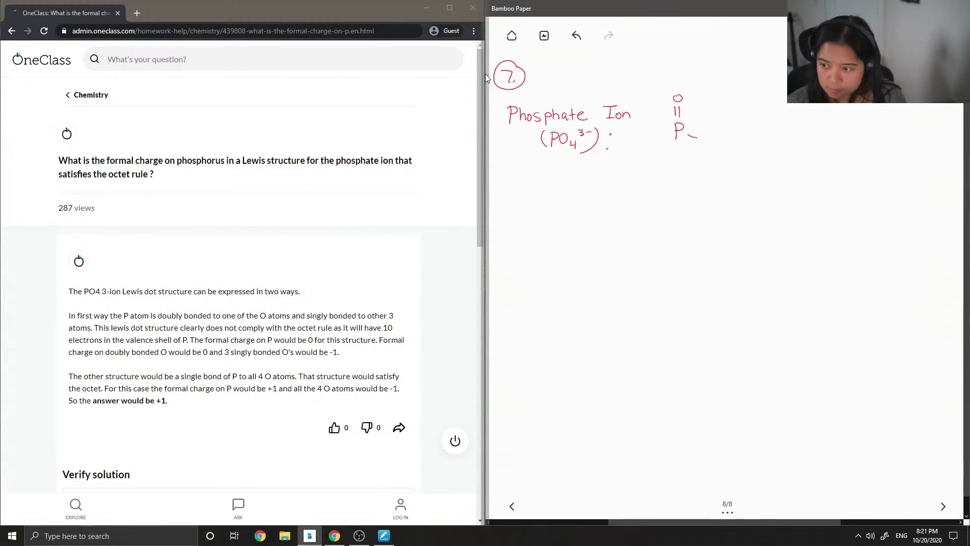
Step: Draw the remaining P–O bonds and dot lone pairs on the top, left, bottom and right oxygens
mouse_move(706, 135)
mouse_down()
mouse_move(679, 157)
mouse_move(679, 170)
mouse_move(651, 143)
mouse_up()
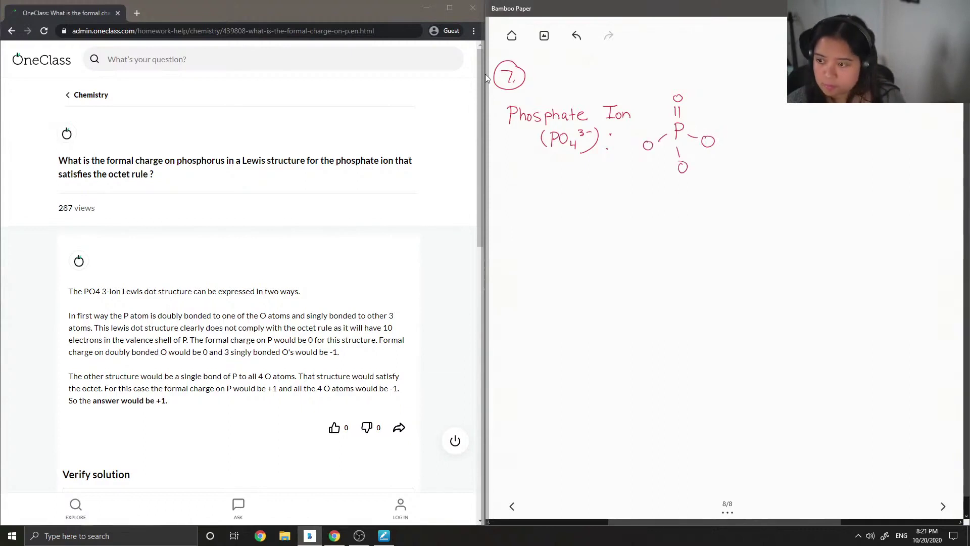
click(684, 93)
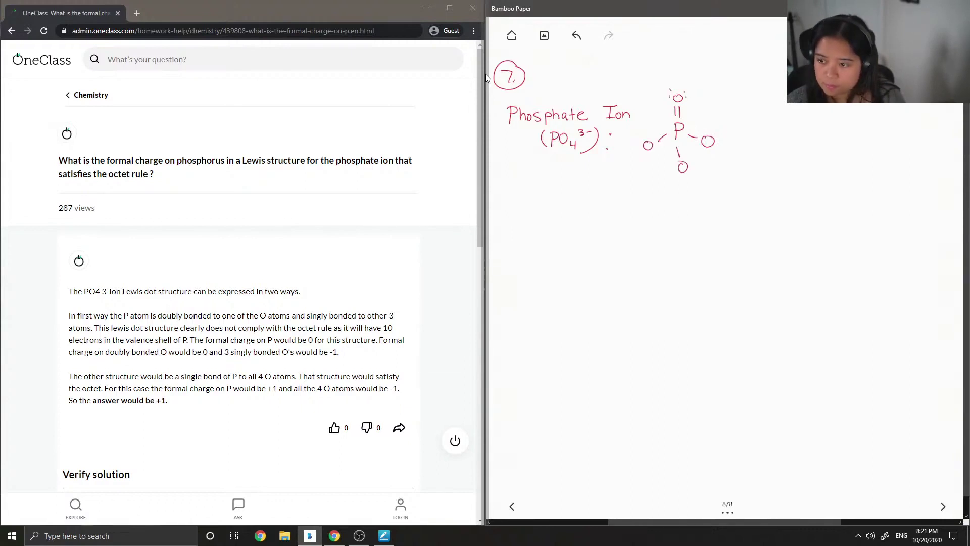
click(648, 137)
click(645, 152)
click(650, 153)
click(675, 164)
click(675, 170)
click(690, 163)
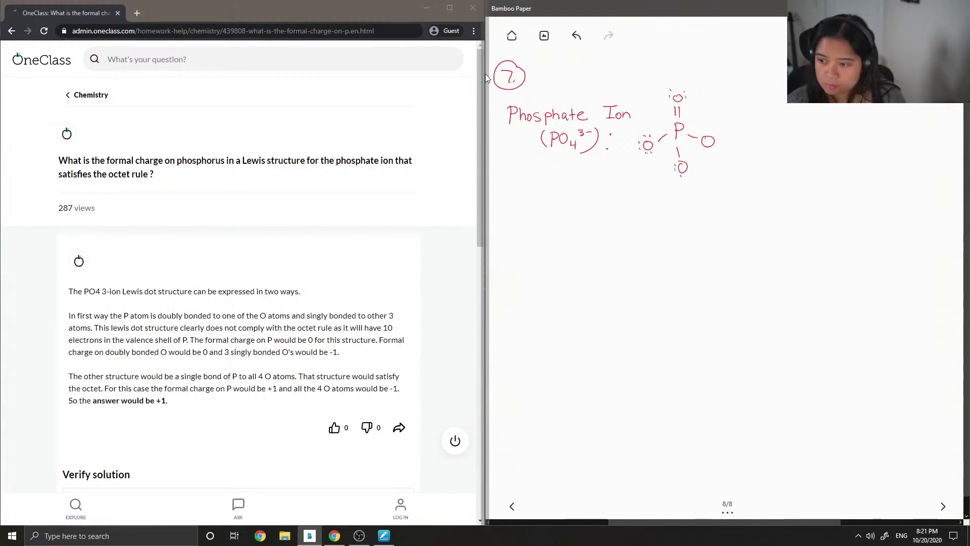
click(682, 176)
click(705, 132)
click(717, 139)
click(717, 143)
click(706, 150)
Step: Add circled negative charges to the left, bottom and right oxygens, then write 'or'
drag(628, 141, 628, 142)
drag(625, 147, 668, 167)
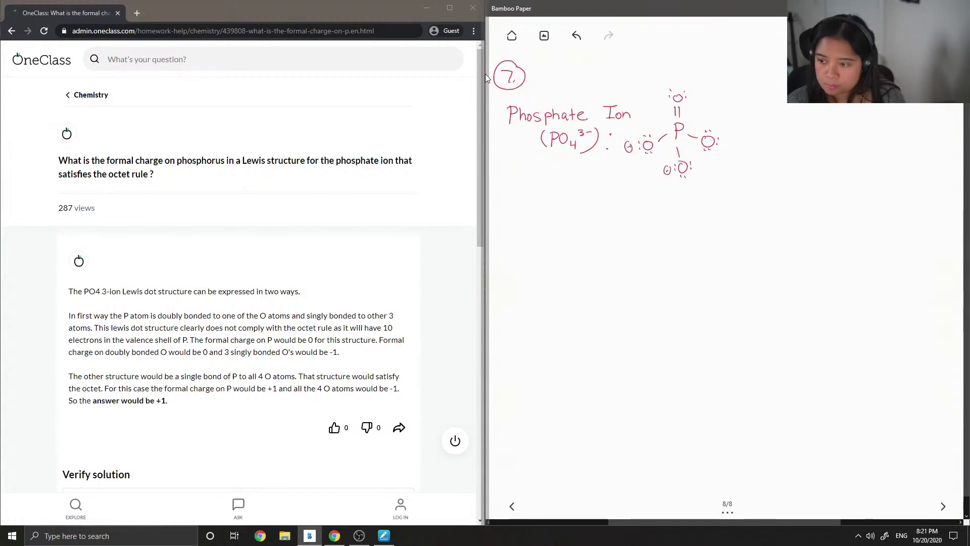
mouse_move(724, 148)
mouse_down()
mouse_move(718, 157)
mouse_move(727, 150)
mouse_up()
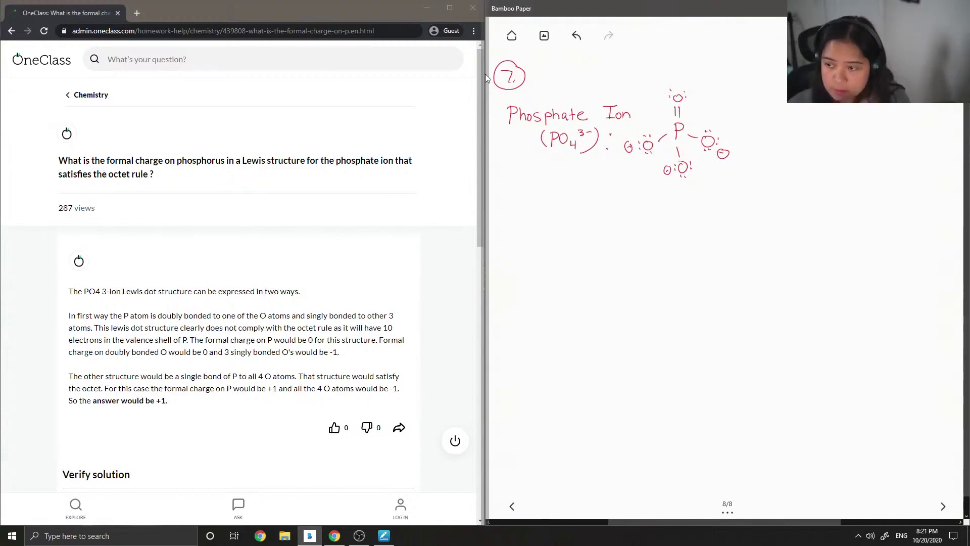
mouse_move(788, 126)
mouse_down()
mouse_move(788, 138)
mouse_move(753, 146)
mouse_move(789, 132)
mouse_up()
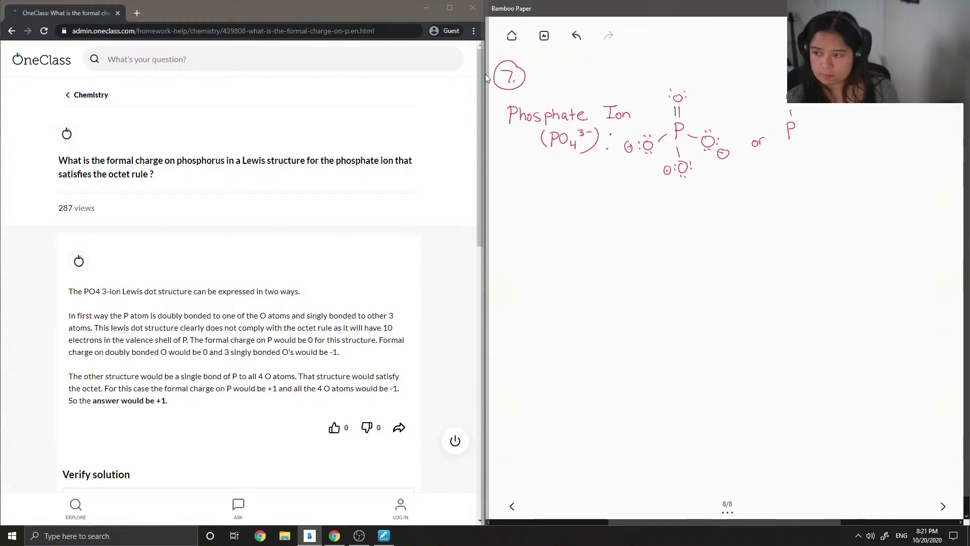
Step: Draw the second structure: P single-bonded to negatively charged oxygens on each side
click(793, 144)
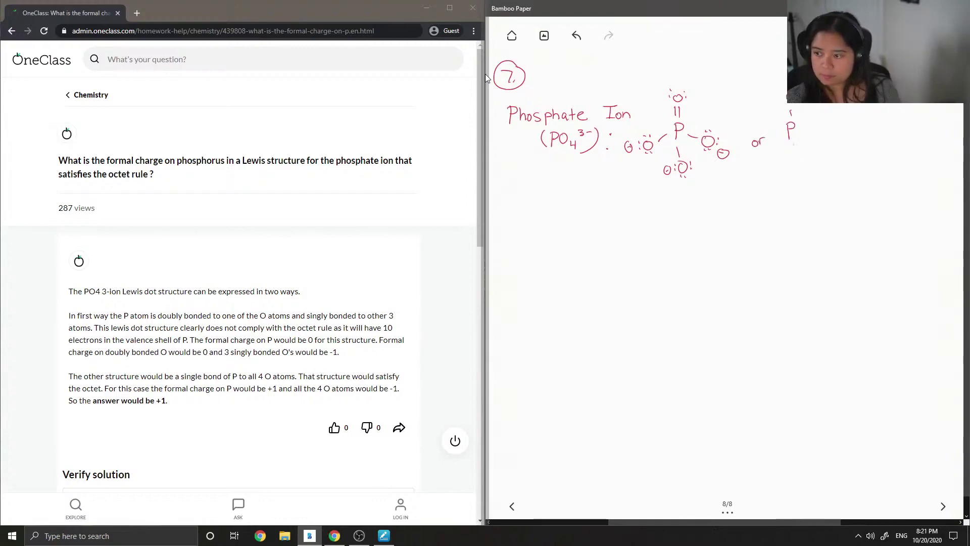
click(824, 126)
drag(803, 130, 846, 125)
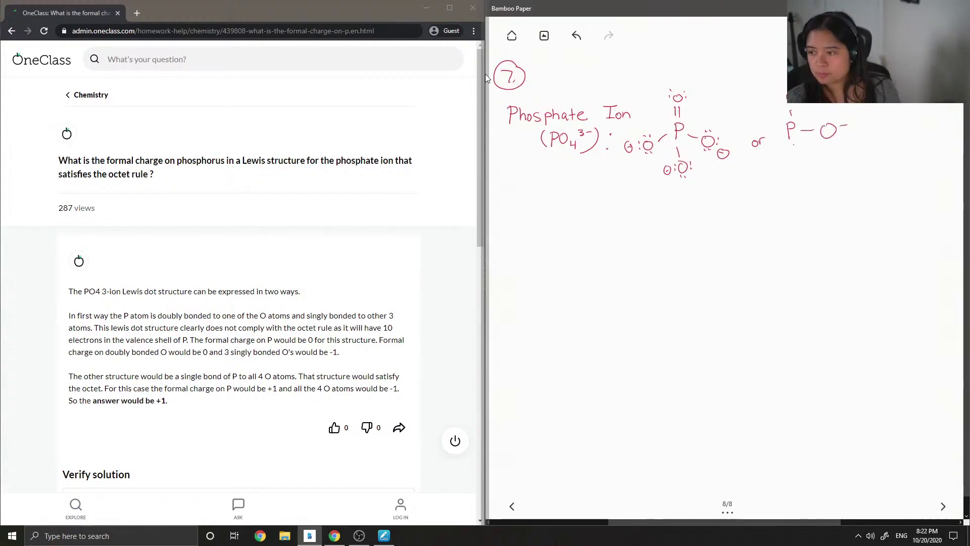
drag(793, 142, 795, 163)
drag(807, 179, 814, 177)
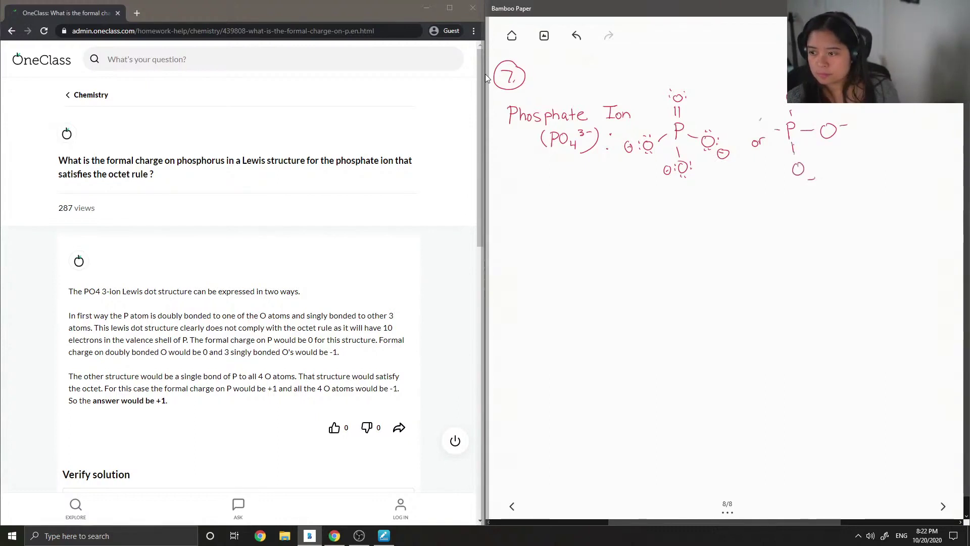
drag(764, 118, 763, 119)
drag(742, 117, 753, 117)
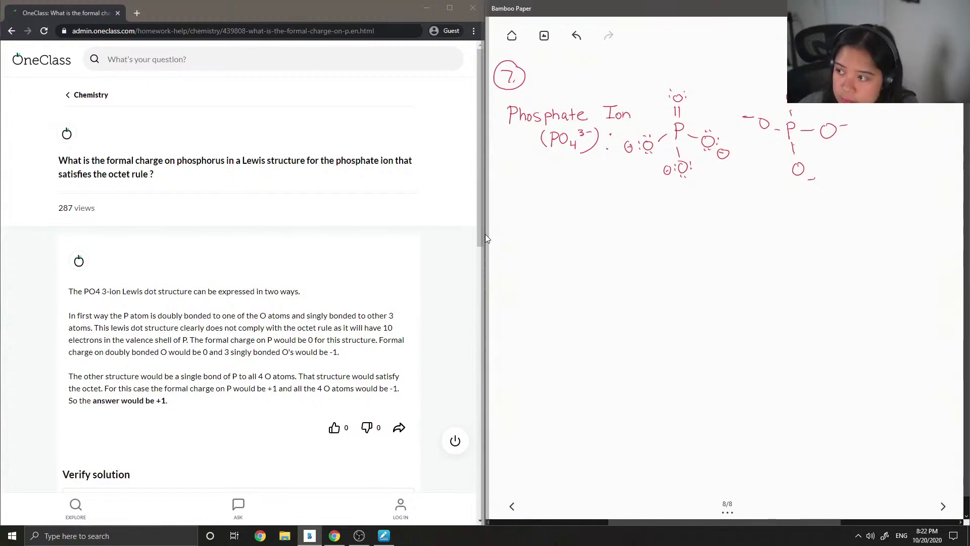
Step: Switch the pen to blue and write 'or' between the two structures
click(878, 35)
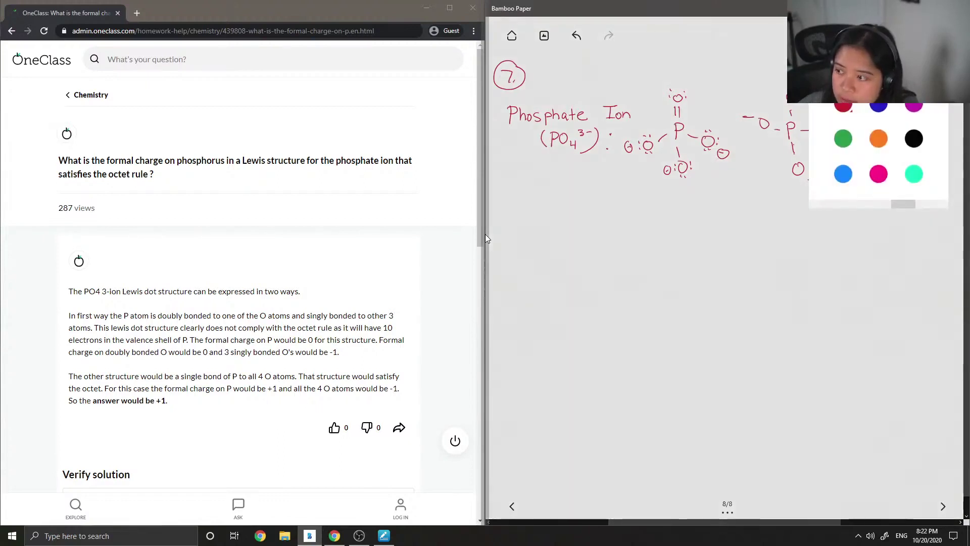
click(878, 108)
drag(742, 137, 741, 138)
drag(747, 143, 753, 137)
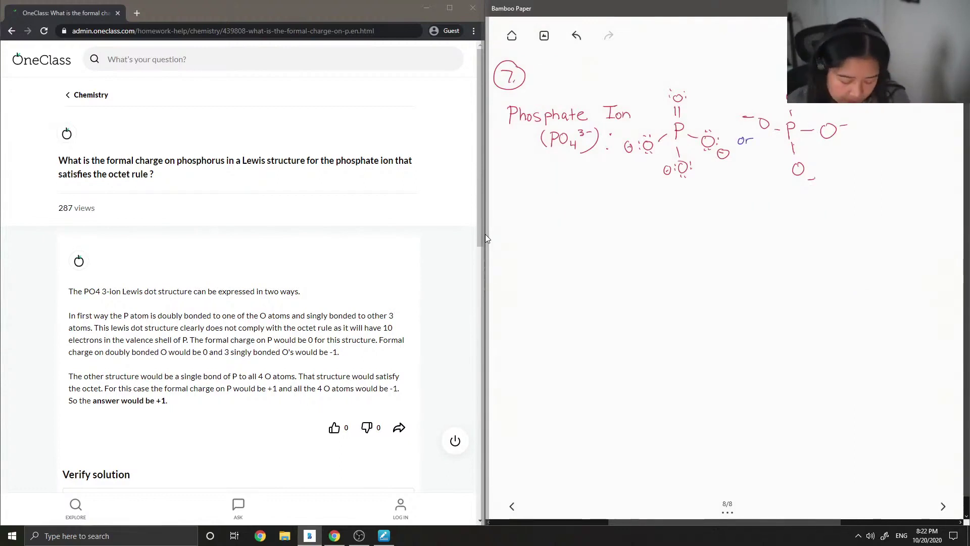
Step: Label the structures with circled A and B, and start a circled A line below
mouse_move(677, 188)
mouse_down()
mouse_move(681, 196)
mouse_move(683, 186)
mouse_up()
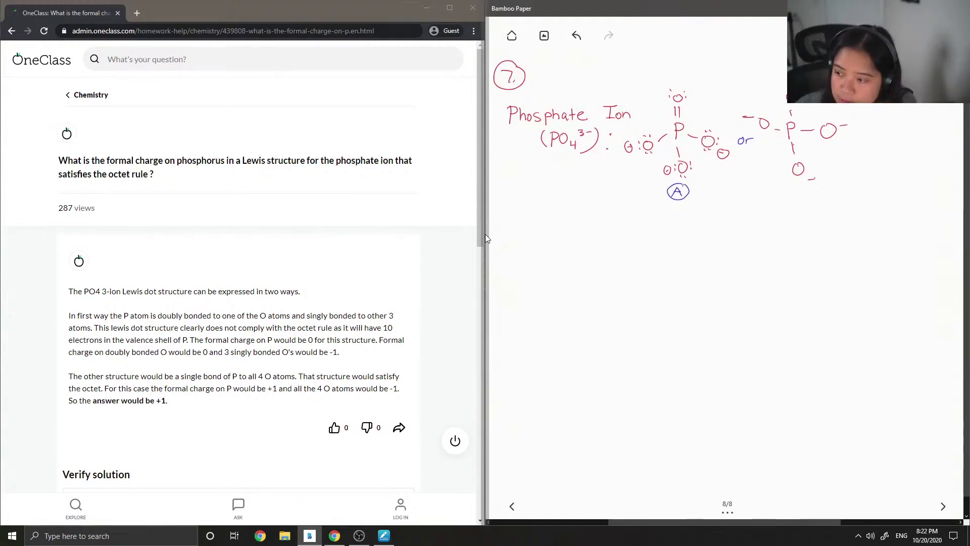
mouse_move(809, 188)
mouse_down()
mouse_move(814, 198)
mouse_move(811, 185)
mouse_up()
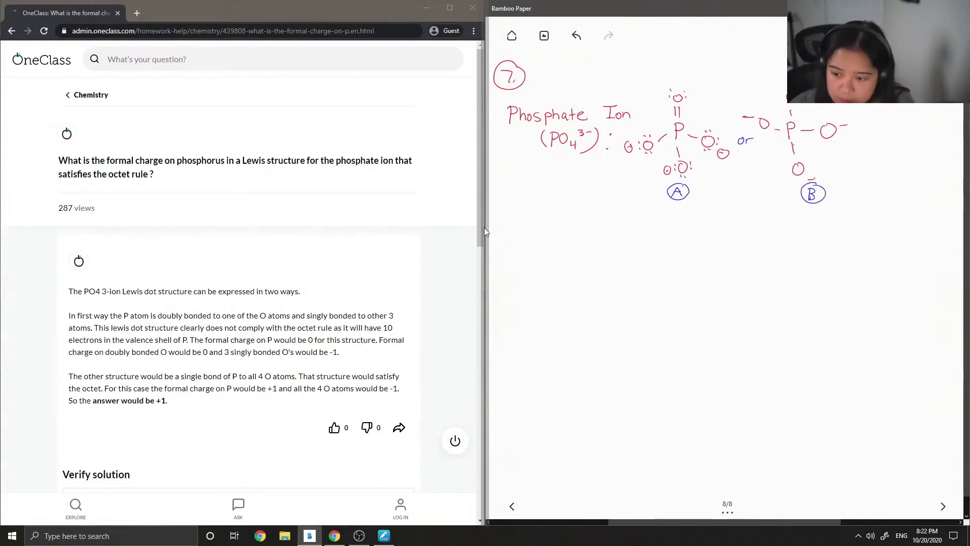
mouse_move(502, 240)
mouse_down()
mouse_move(520, 243)
mouse_move(511, 225)
mouse_up()
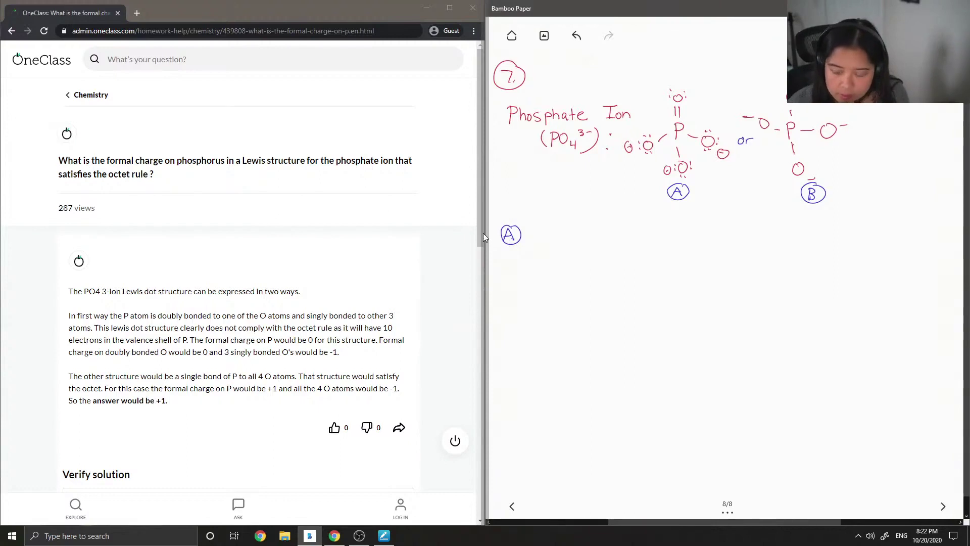
Step: Write the formula 'FC = VE − # of bonds − lone pairs' beside the circled A
mouse_move(530, 228)
mouse_down()
mouse_move(531, 244)
mouse_move(541, 228)
mouse_up()
mouse_move(530, 236)
mouse_down()
mouse_move(551, 243)
mouse_move(580, 227)
mouse_move(584, 243)
mouse_up()
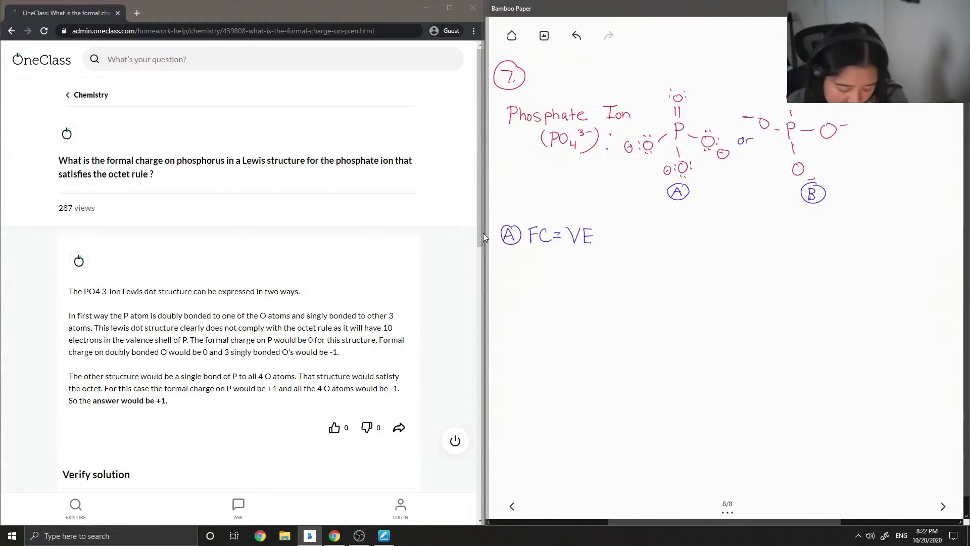
click(598, 240)
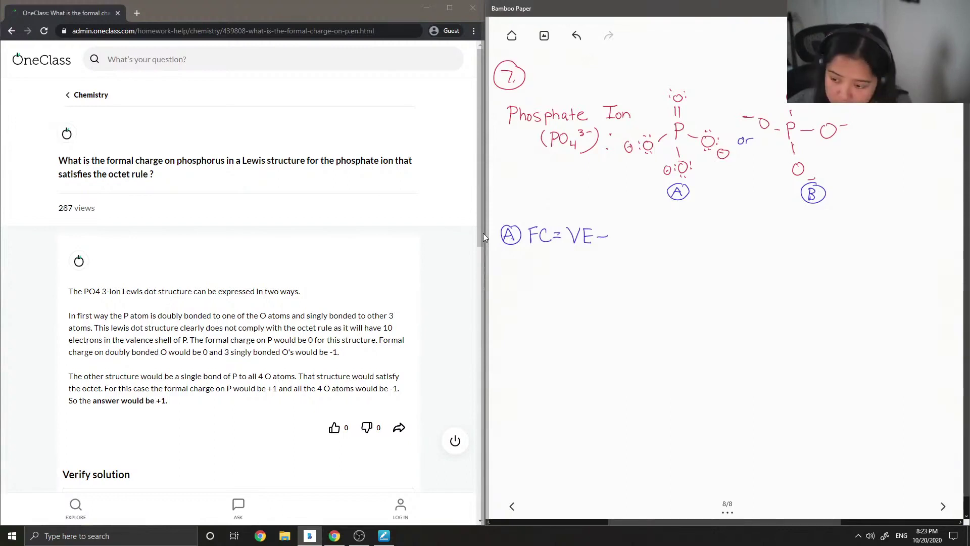
drag(620, 227, 624, 238)
drag(617, 236, 695, 243)
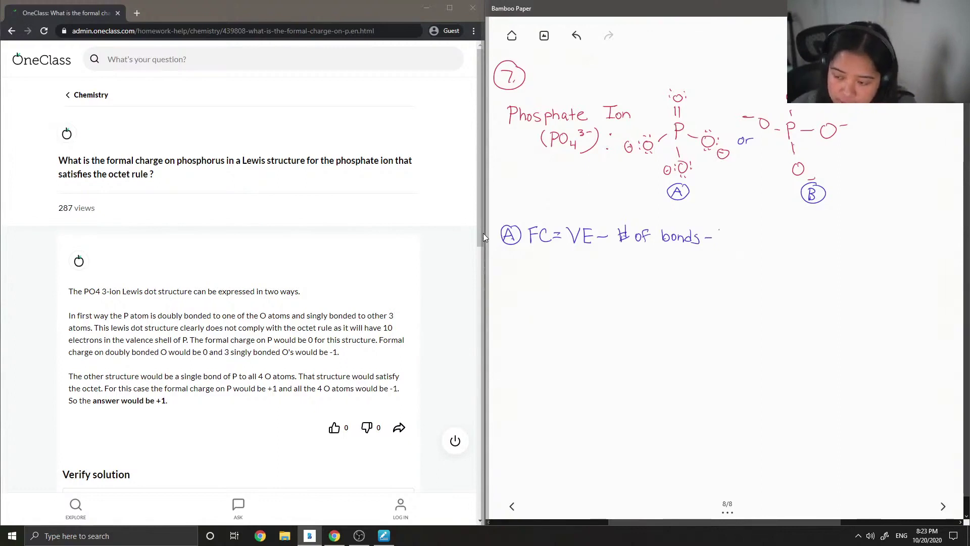
drag(719, 228, 736, 243)
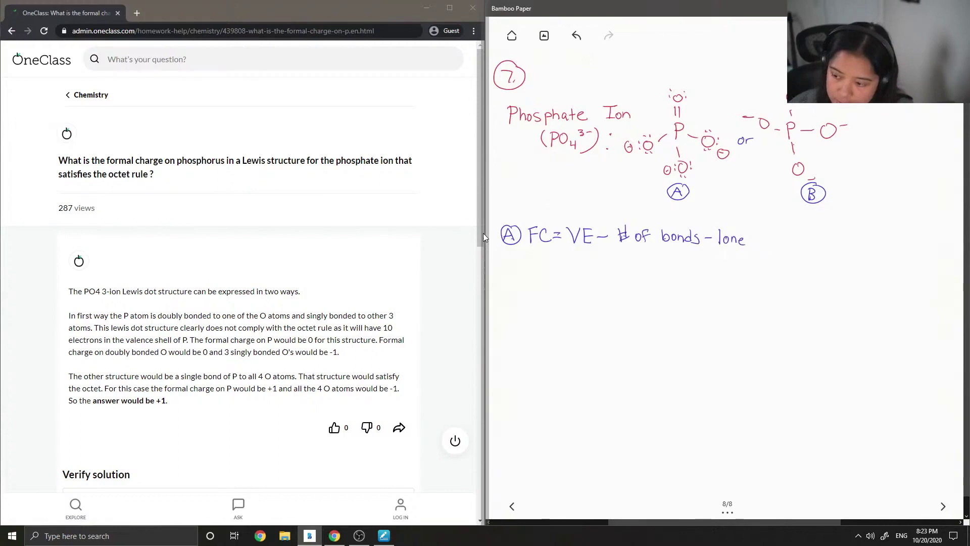
mouse_move(754, 238)
mouse_down()
mouse_move(754, 249)
mouse_move(777, 247)
mouse_up()
drag(781, 243, 779, 251)
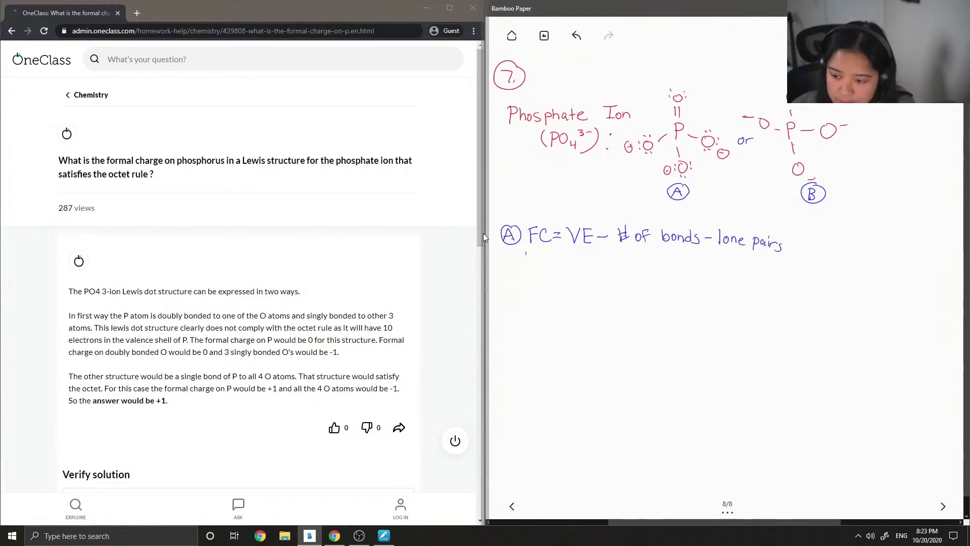
Step: Write structure A's 'for P = 5 − 5 − 0 = 0', then begin part B with FC
drag(526, 246, 567, 263)
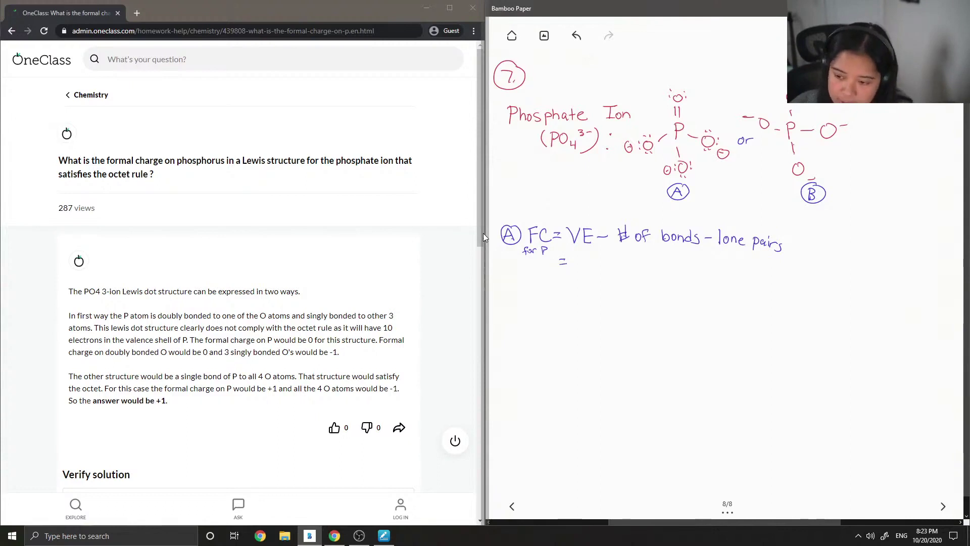
mouse_move(580, 253)
mouse_down()
mouse_move(579, 266)
mouse_move(600, 259)
mouse_up()
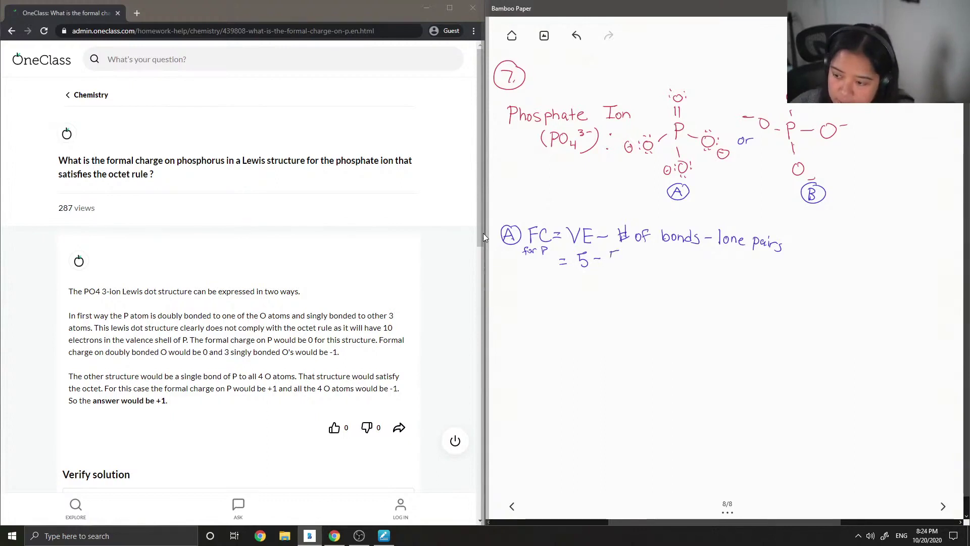
mouse_move(613, 252)
mouse_down()
mouse_move(610, 265)
mouse_move(633, 259)
mouse_up()
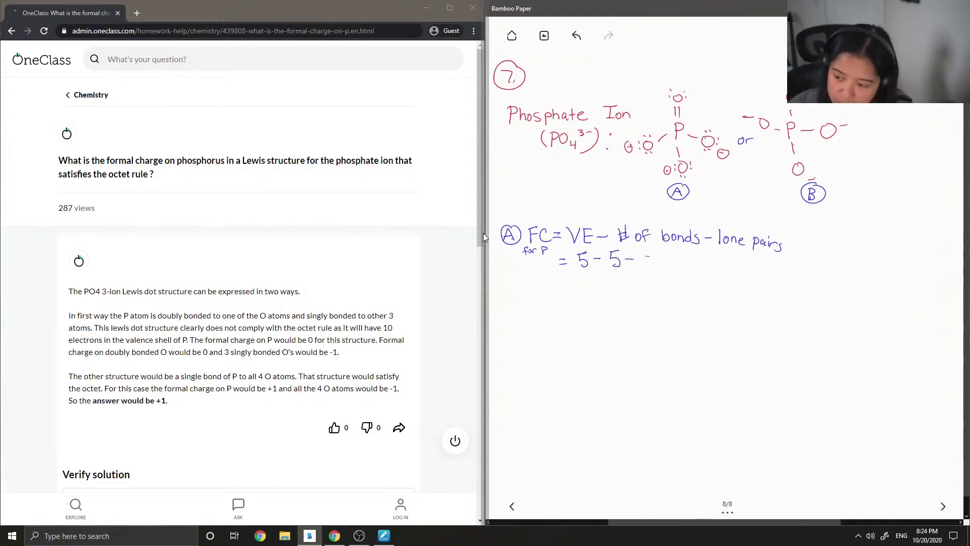
drag(649, 254, 647, 254)
drag(566, 281, 572, 281)
mouse_move(565, 286)
mouse_down()
mouse_move(591, 295)
mouse_move(594, 281)
mouse_up()
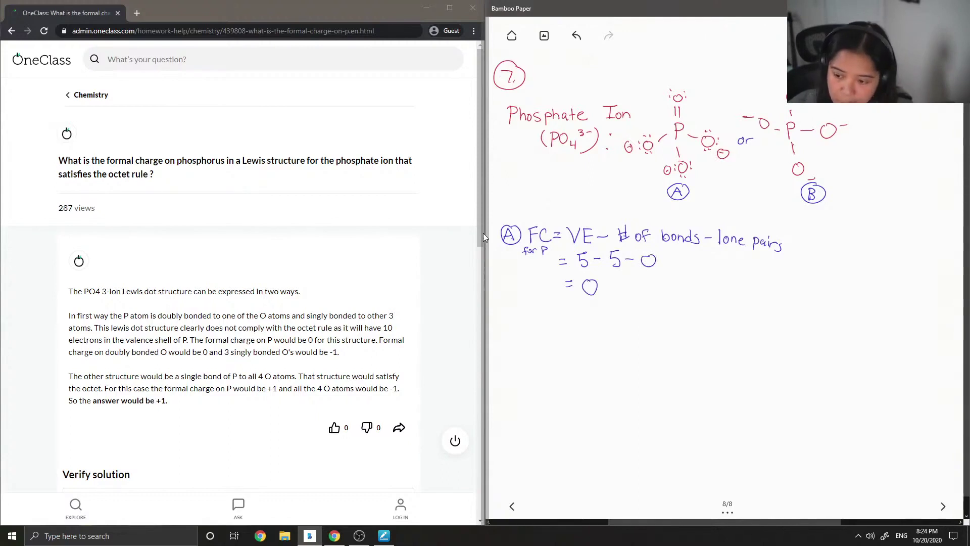
mouse_move(516, 320)
mouse_down()
mouse_move(509, 334)
mouse_move(520, 318)
mouse_move(551, 329)
mouse_up()
mouse_move(567, 323)
mouse_down()
mouse_move(559, 327)
mouse_move(570, 337)
mouse_up()
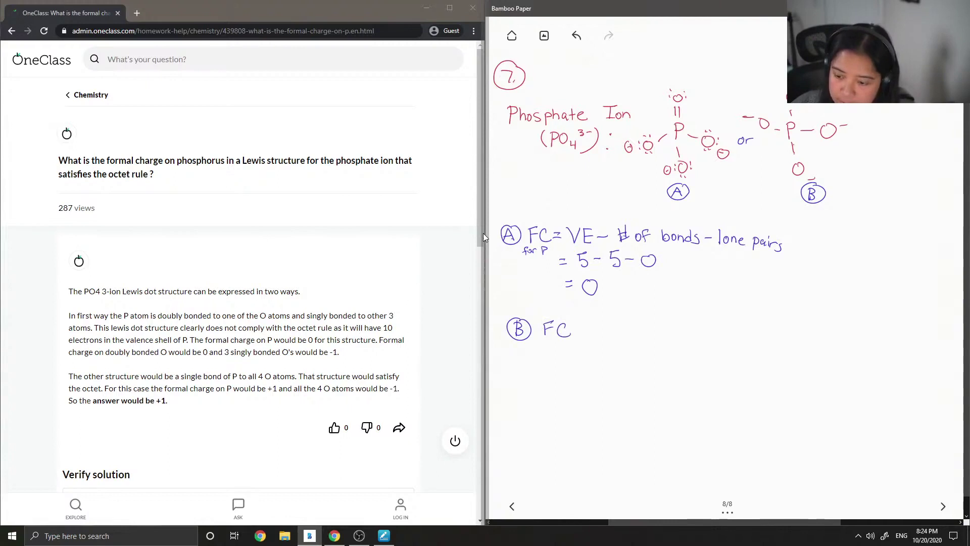
Step: Write structure B's 'for P = 5 − 4 − 0 = +1' and circle structure B
mouse_move(552, 340)
mouse_down()
mouse_move(570, 348)
mouse_move(589, 328)
mouse_up()
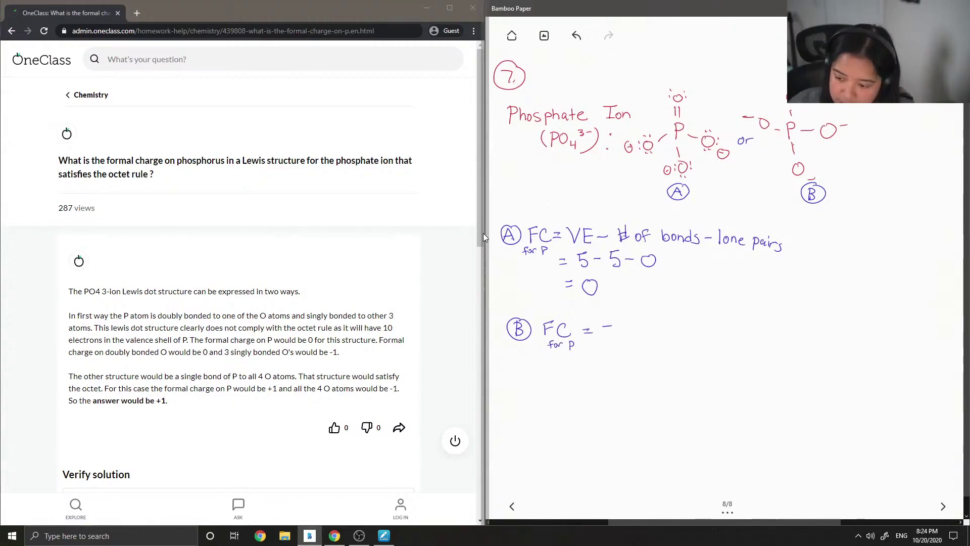
mouse_move(612, 326)
mouse_down()
mouse_move(601, 343)
mouse_move(624, 336)
mouse_up()
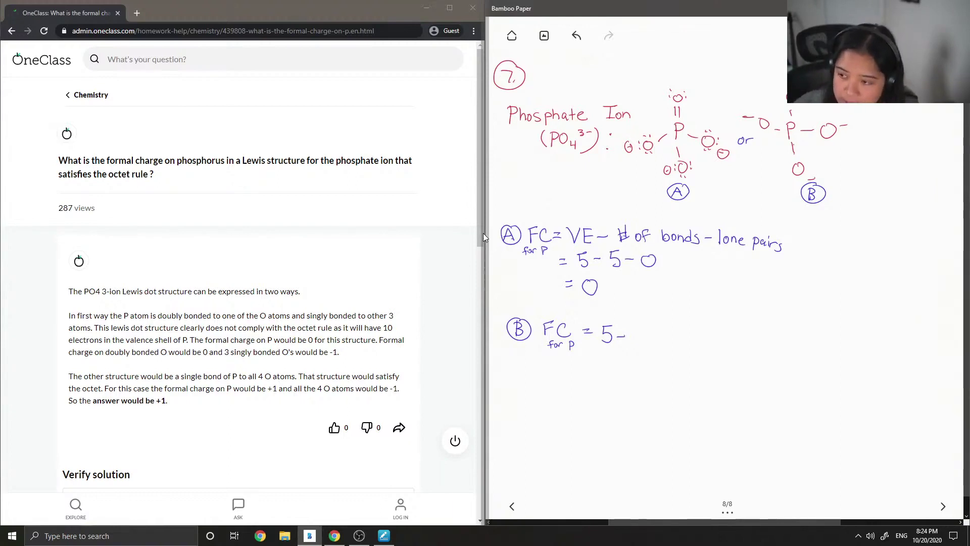
mouse_move(639, 329)
mouse_down()
mouse_move(641, 346)
mouse_move(643, 338)
mouse_up()
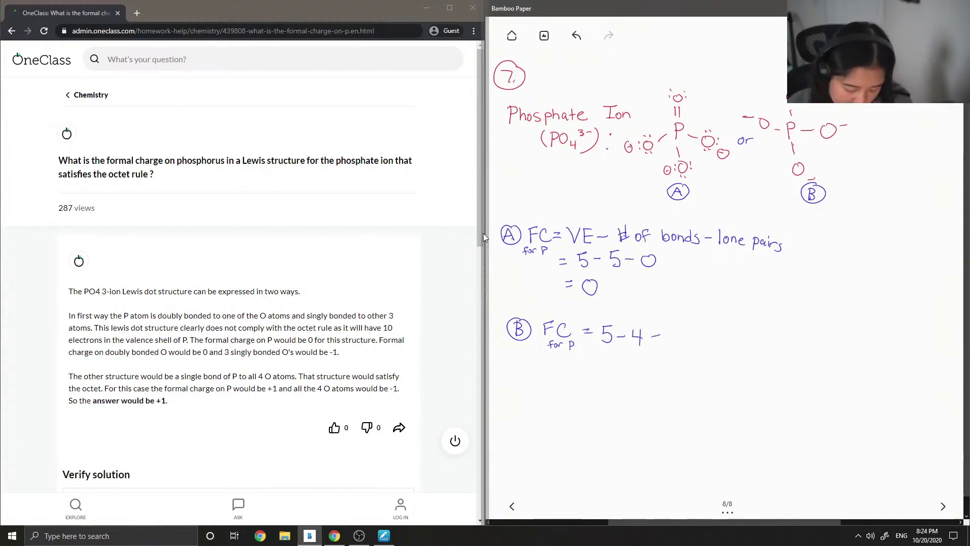
drag(675, 331, 674, 332)
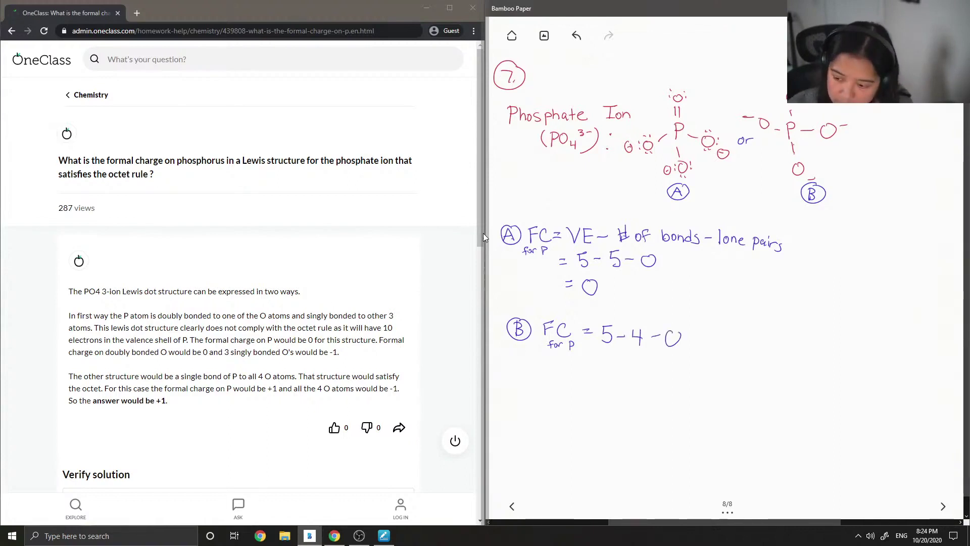
drag(594, 355, 600, 354)
drag(594, 358, 600, 358)
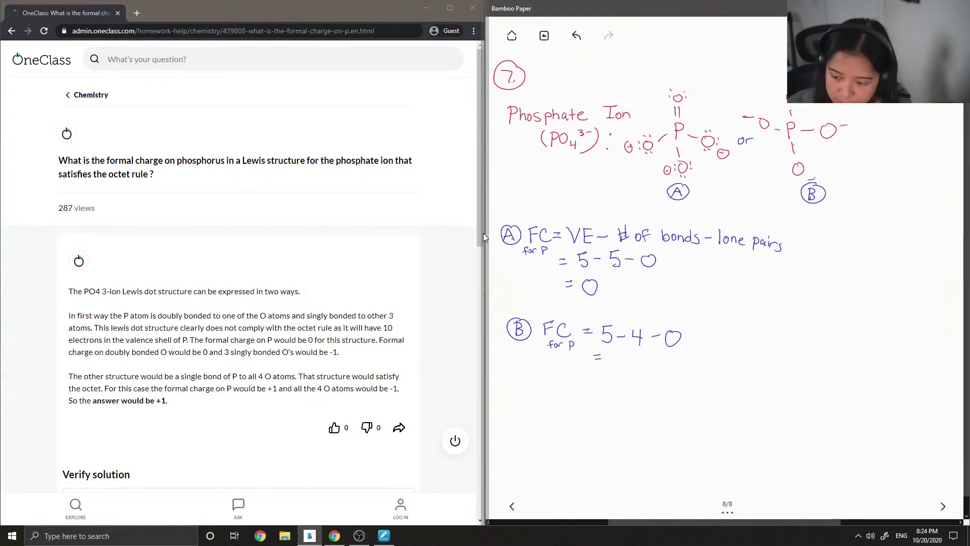
drag(612, 356, 619, 356)
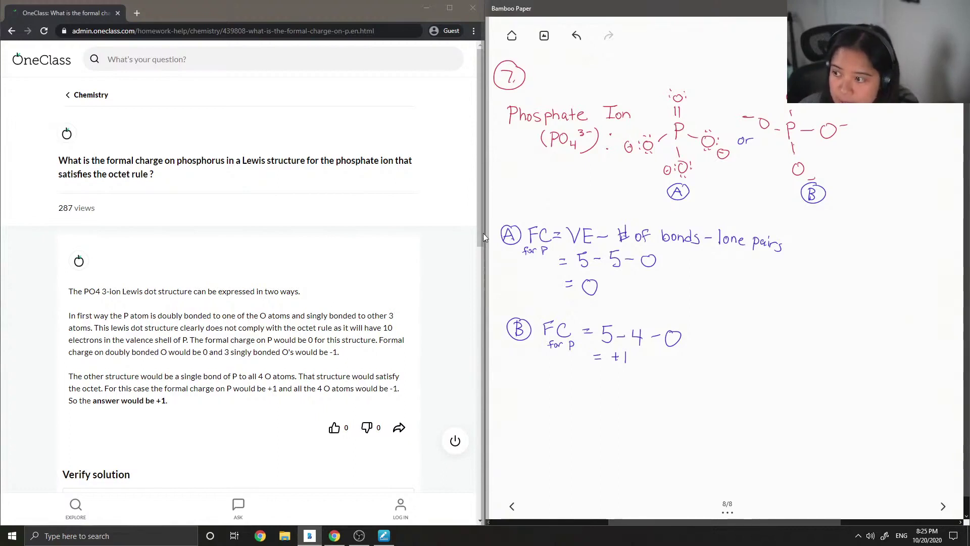
mouse_move(786, 79)
mouse_down()
mouse_move(738, 111)
mouse_move(752, 130)
mouse_move(763, 191)
mouse_move(816, 209)
mouse_move(858, 177)
mouse_move(876, 121)
mouse_up()
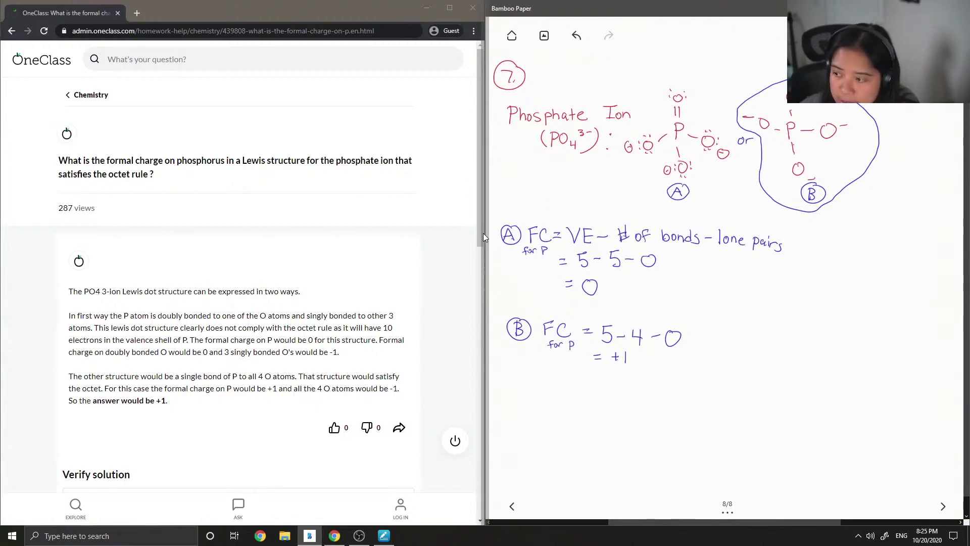
Step: Write 'Satisfies the Octet rule' beside circled structure B
mouse_move(868, 193)
mouse_down()
mouse_move(862, 202)
mouse_move(913, 206)
mouse_up()
drag(918, 199, 914, 207)
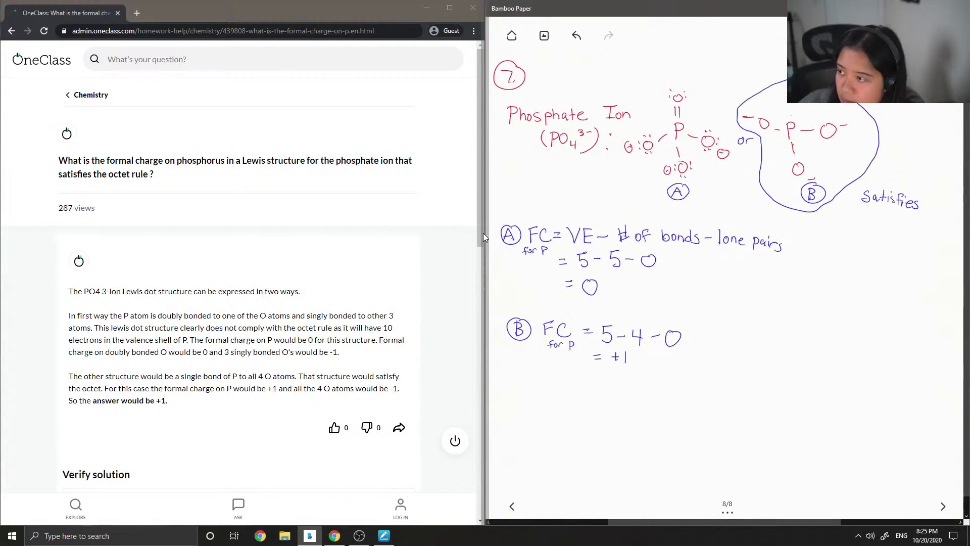
click(879, 36)
click(878, 106)
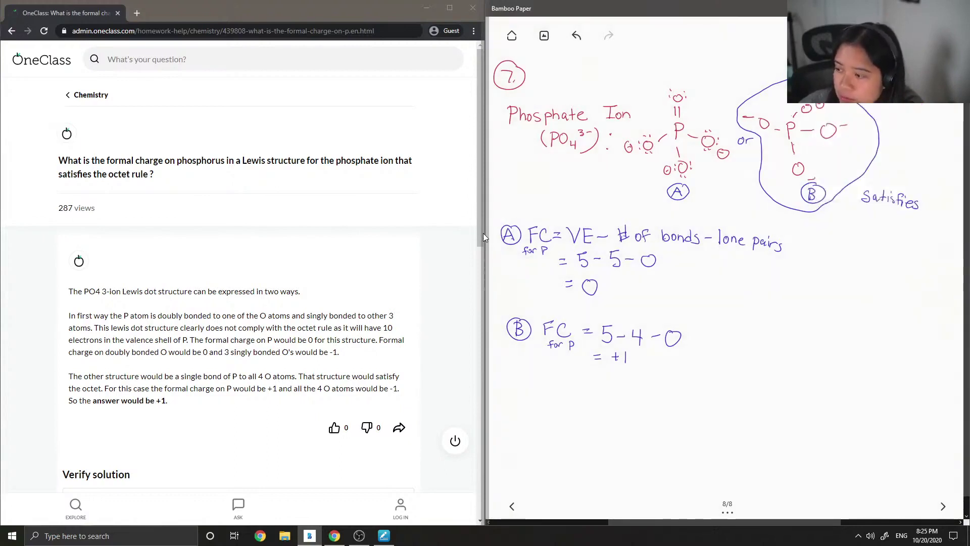
mouse_move(870, 209)
mouse_down()
mouse_move(870, 223)
mouse_move(888, 223)
mouse_move(860, 228)
mouse_move(885, 242)
mouse_up()
drag(888, 231, 878, 261)
drag(881, 258, 888, 262)
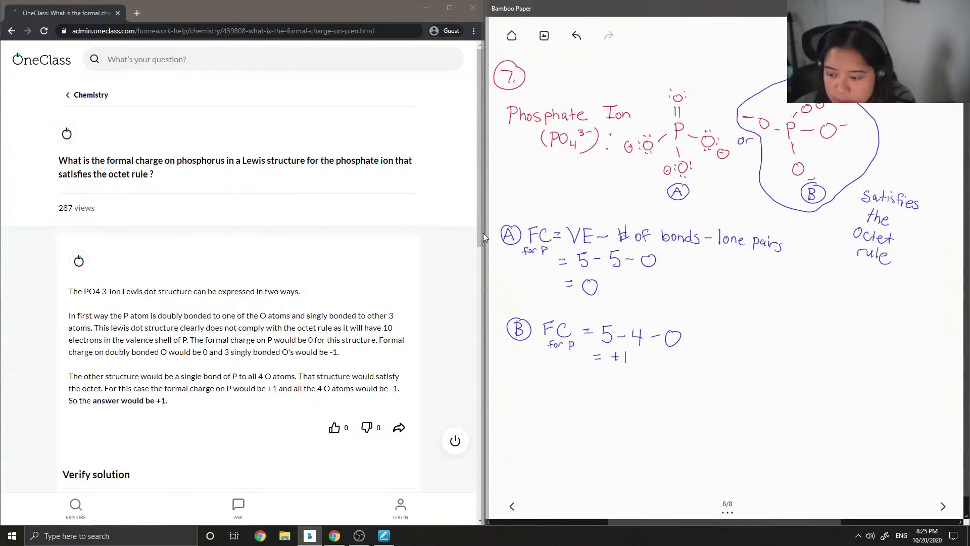
Step: Switch the ink to green and box the +1 answer
click(879, 35)
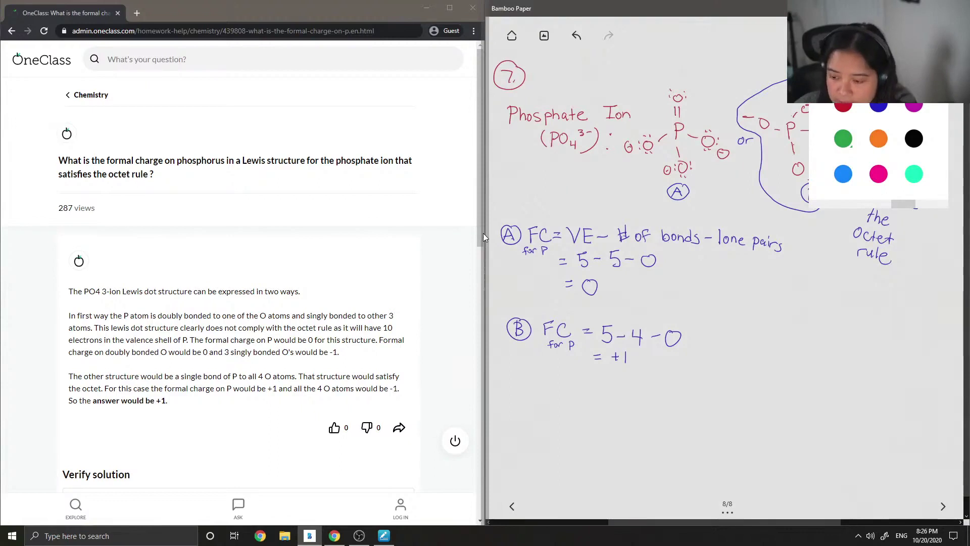
click(914, 139)
mouse_move(609, 347)
mouse_down()
mouse_move(632, 346)
mouse_move(633, 370)
mouse_move(631, 348)
mouse_up()
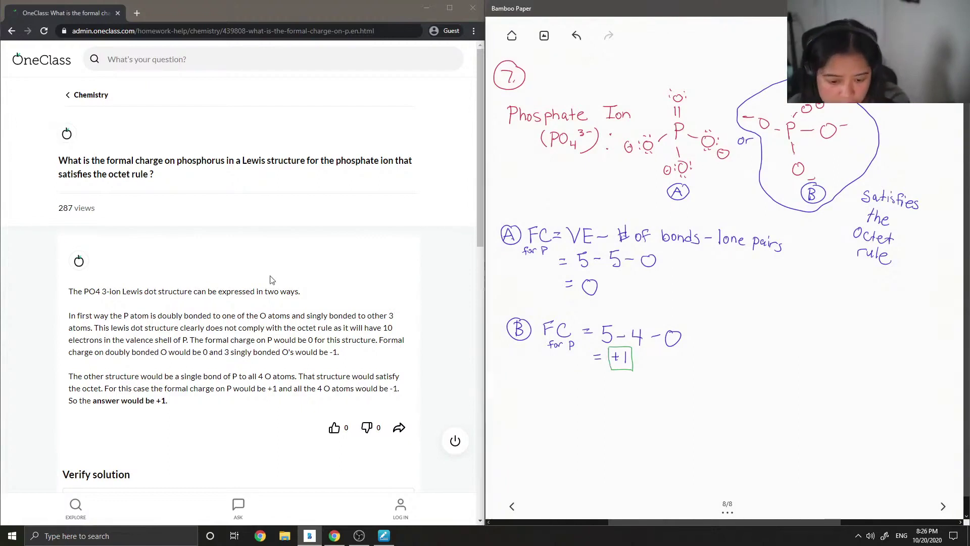
scroll(150, 326, down, 1)
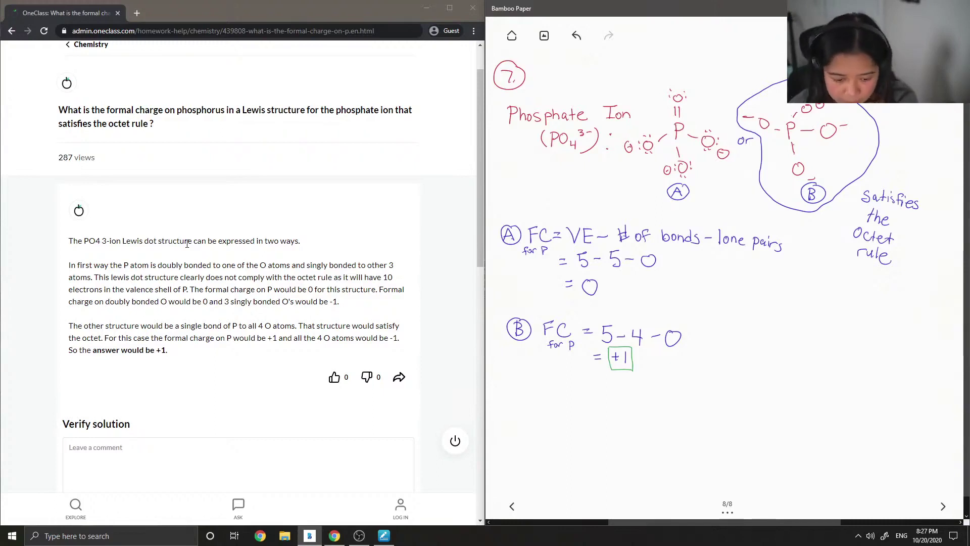
Step: Comment 'This solution is correct!' on the OneClass solution and mark it correct
scroll(201, 322, down, 2)
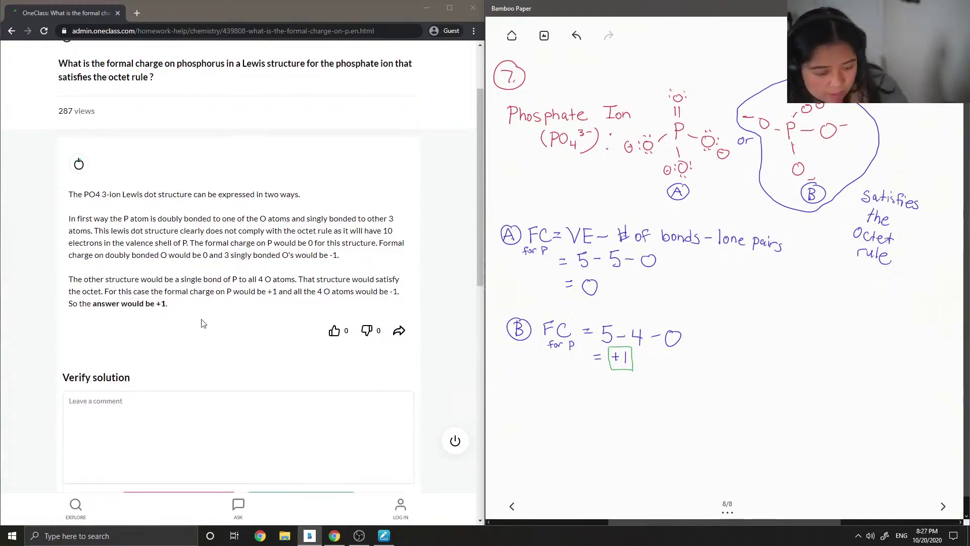
click(208, 370)
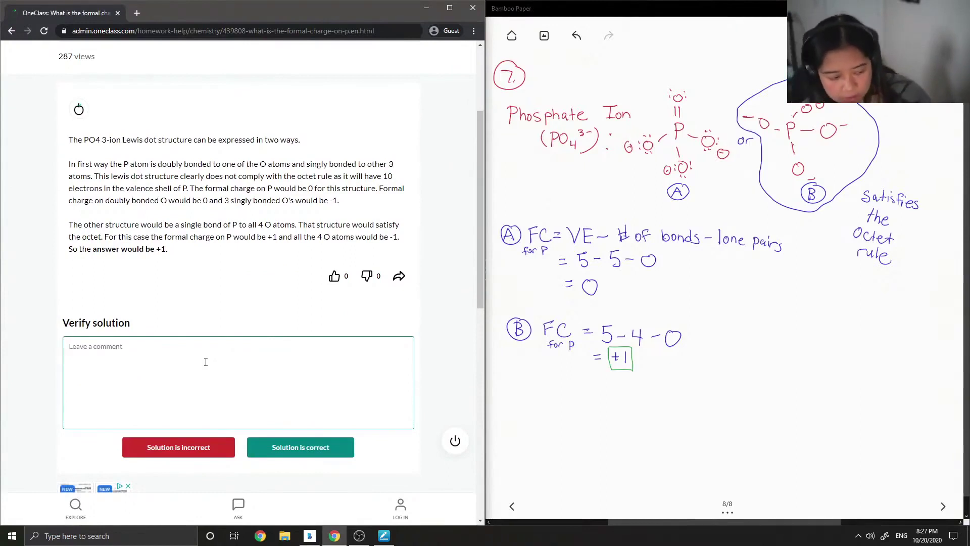
text(This solution is )
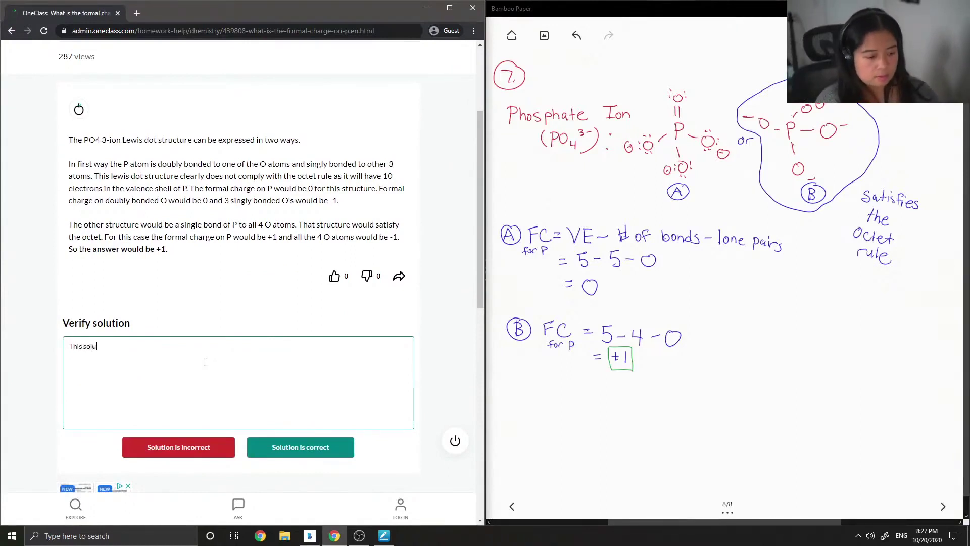
text(cor)
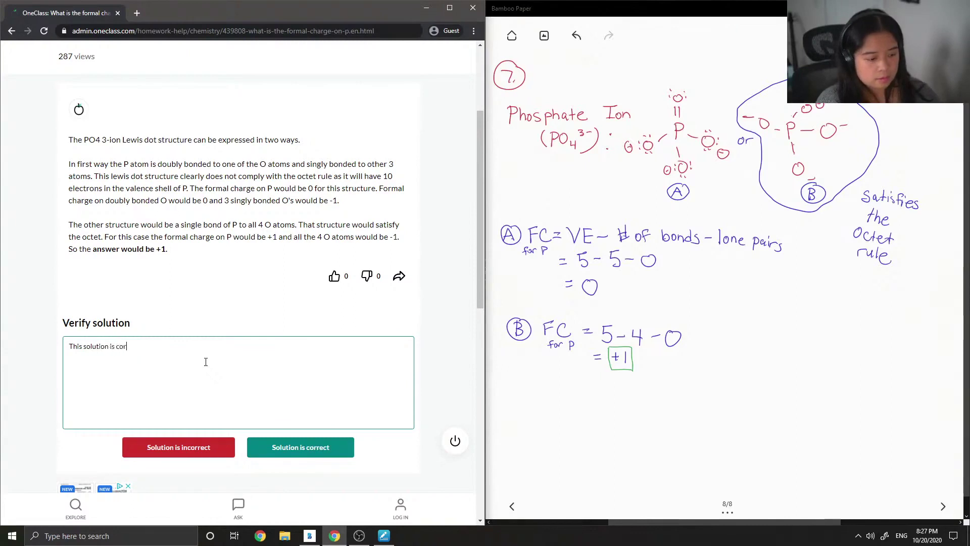
text(rect!)
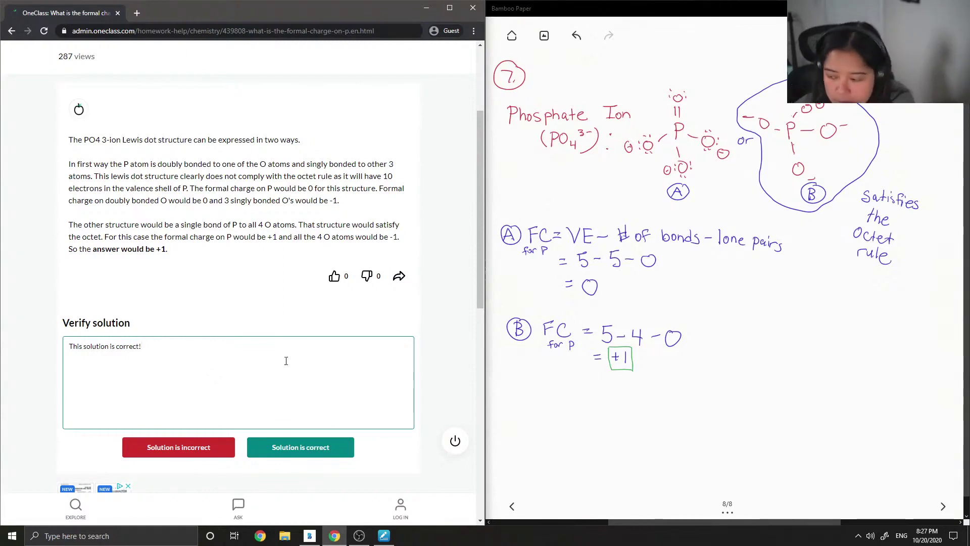
click(303, 447)
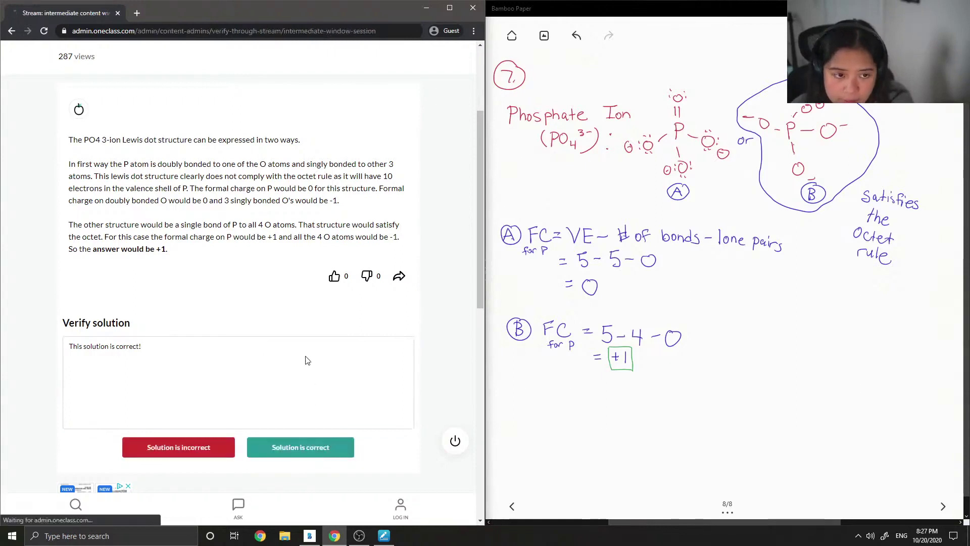